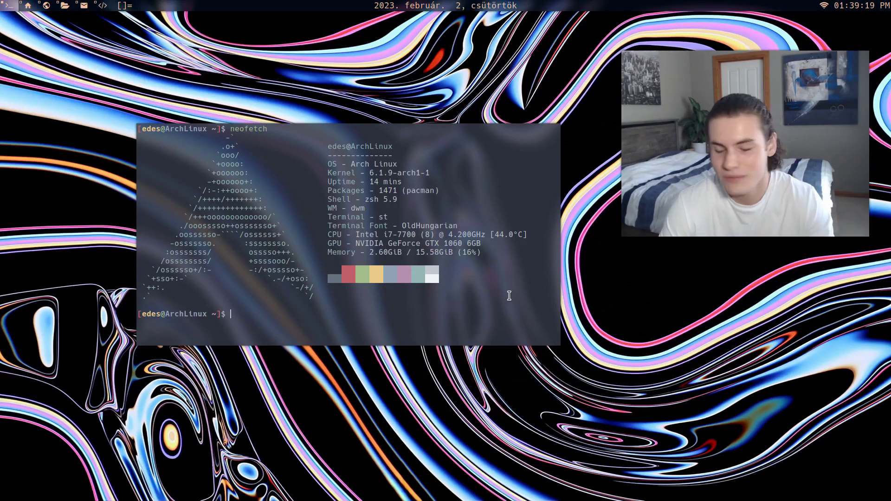
- Scroll the Fcitx5 wiki page to Other languages and the fcitx5-qt/fcitx5-gtk module list
key("super+2")
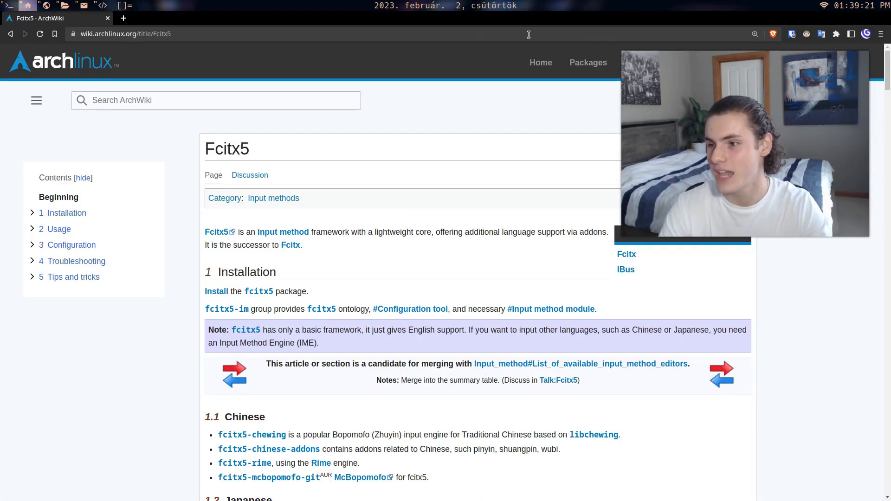
scroll(370, 209, "down", 2)
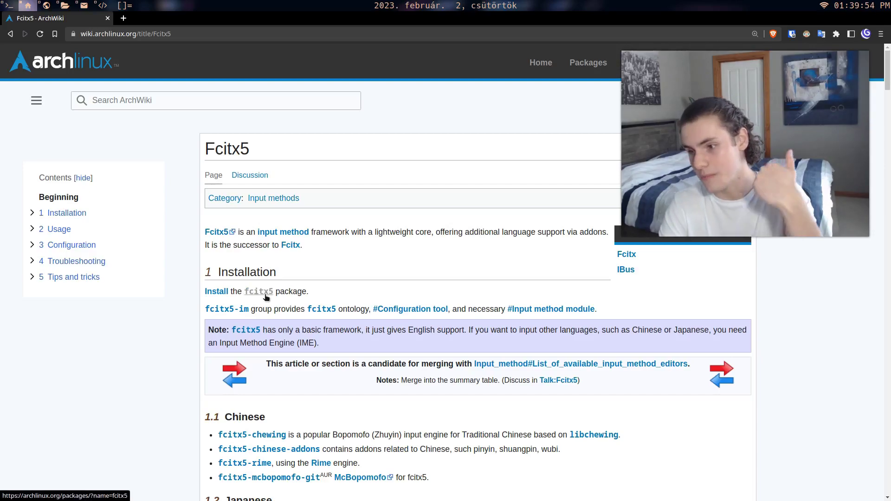
scroll(177, 310, "down", 7)
scroll(171, 313, "up", 2)
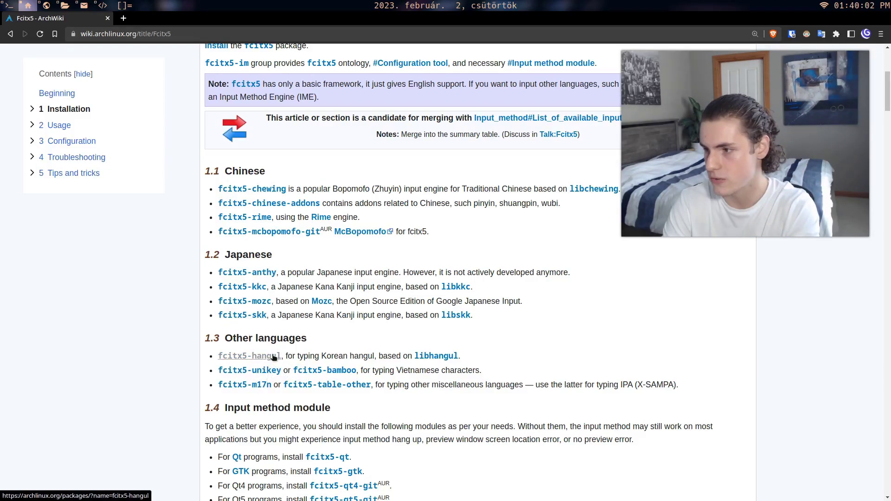
scroll(274, 356, "down", 1)
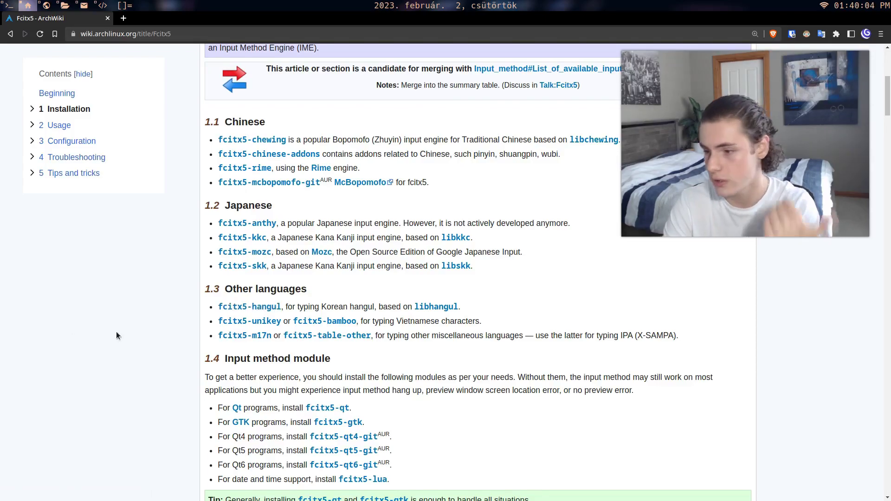
scroll(162, 317, "down", 4)
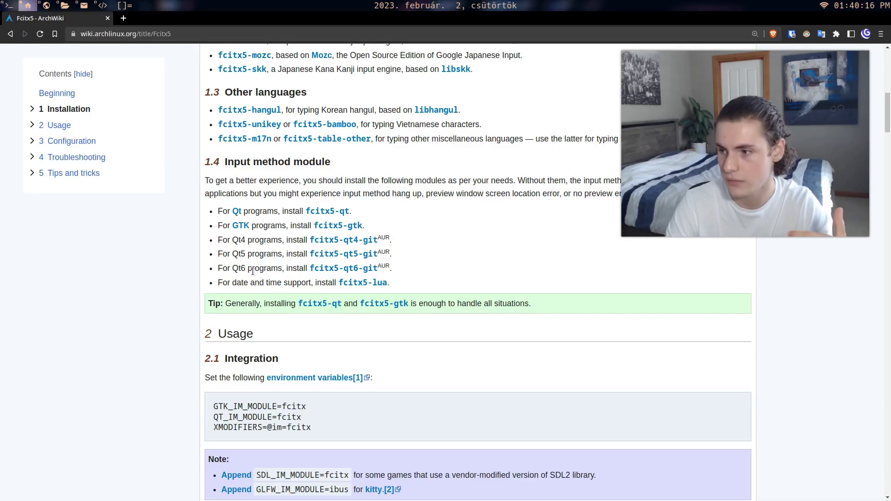
scroll(247, 253, "up", 4)
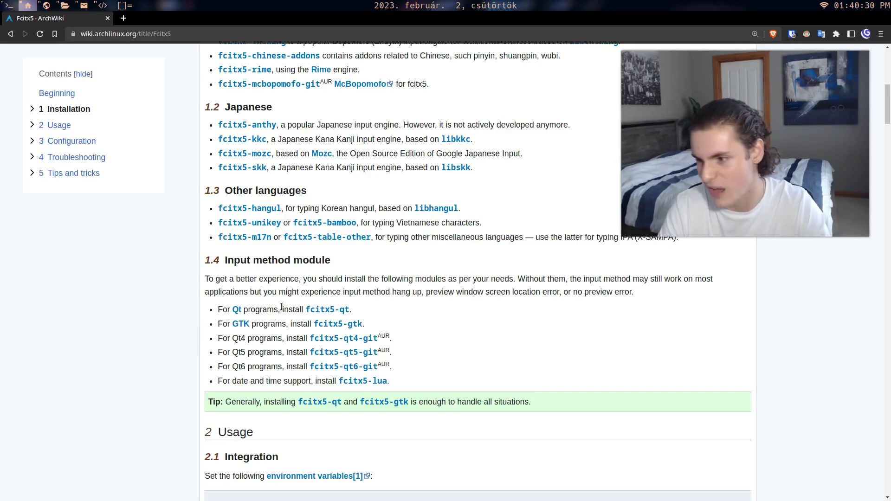
- Highlight the Qt and GTK module install lines, including the Qt4 to Qt6 modules
left_click_drag(282, 307, 427, 321)
left_click(427, 321)
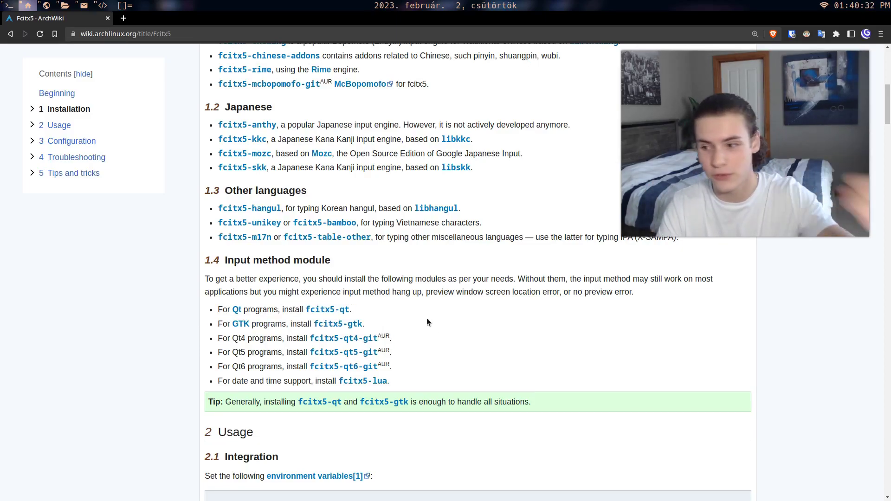
left_click_drag(196, 332, 297, 366)
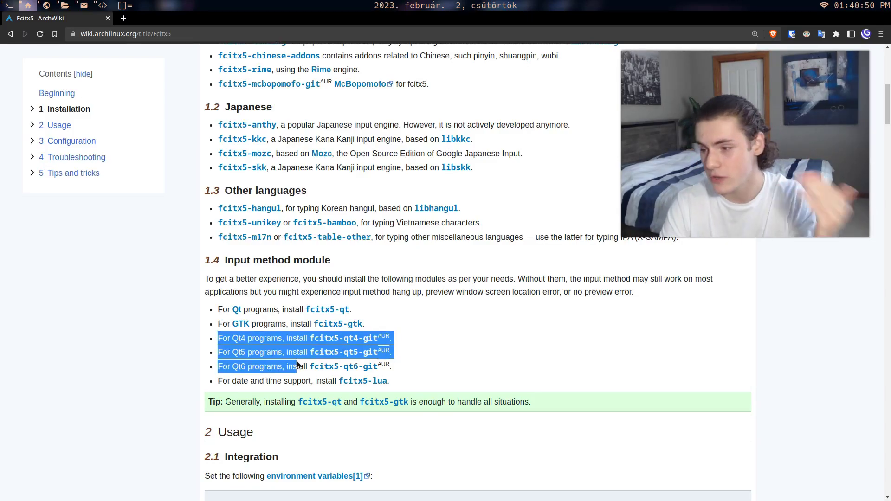
left_click(472, 355)
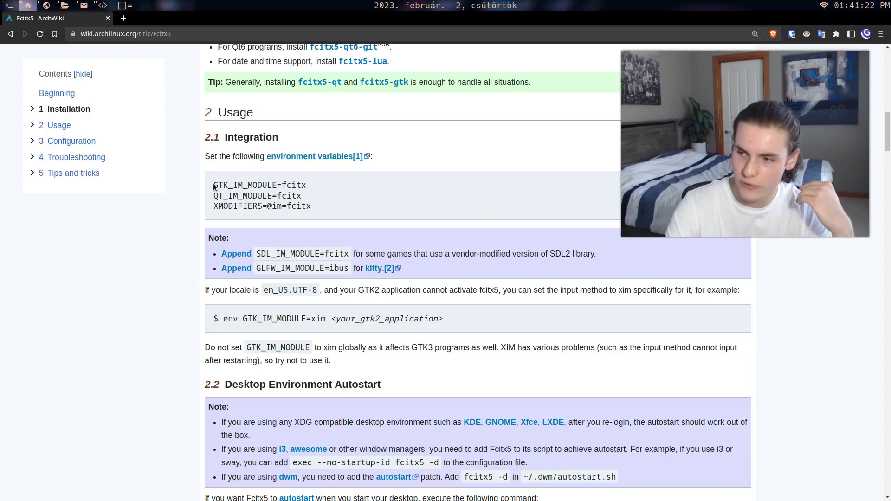
- Highlight the three environment variable lines, then scroll to the dwm autostart note
left_click_drag(213, 187, 342, 207)
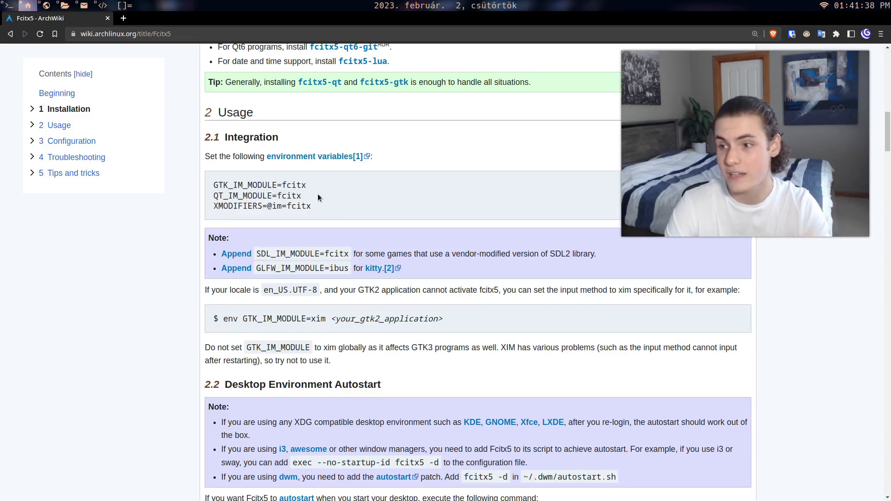
left_click_drag(213, 185, 294, 207)
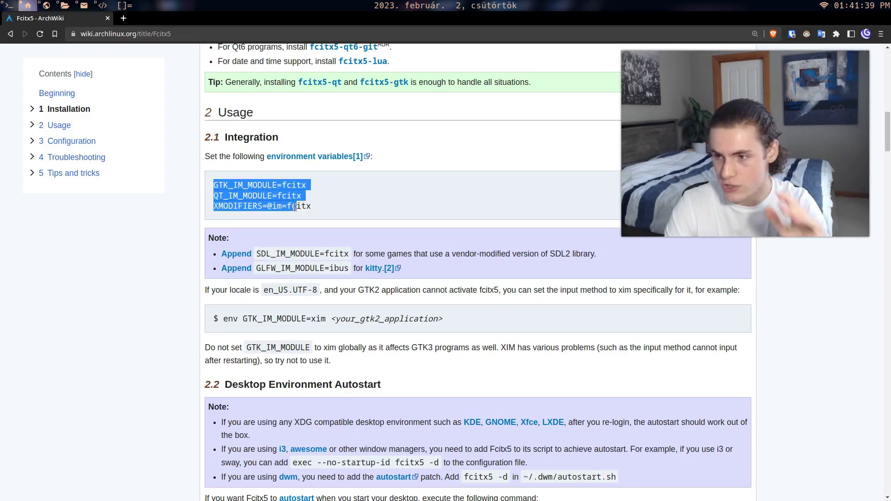
left_click(319, 210)
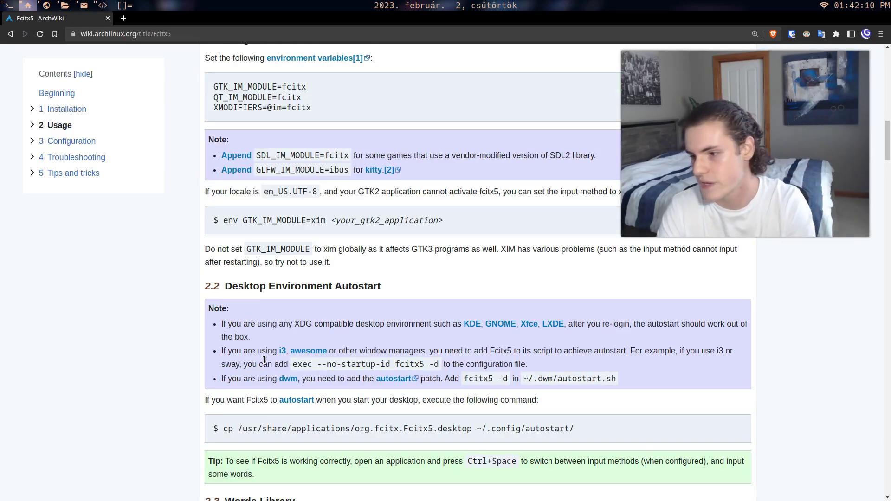
scroll(272, 382, "down", 5)
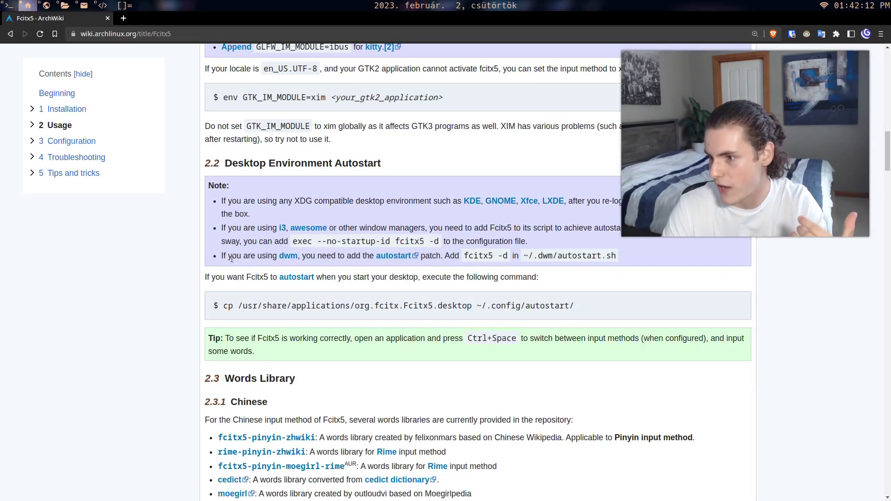
left_click_drag(230, 258, 617, 258)
left_click(397, 274)
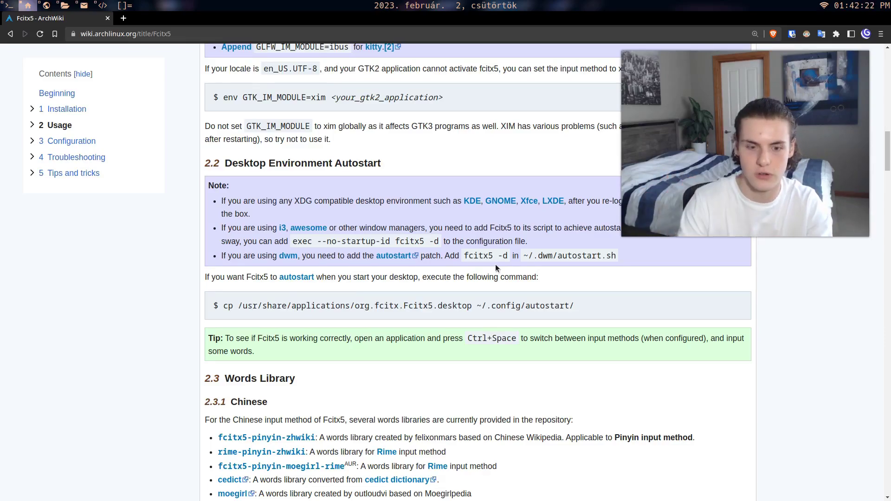
- Skim down to Tips and tricks and highlight the fcitx5-skin-fluentdark-git theme package
scroll(607, 299, "down", 12)
scroll(607, 301, "down", 6)
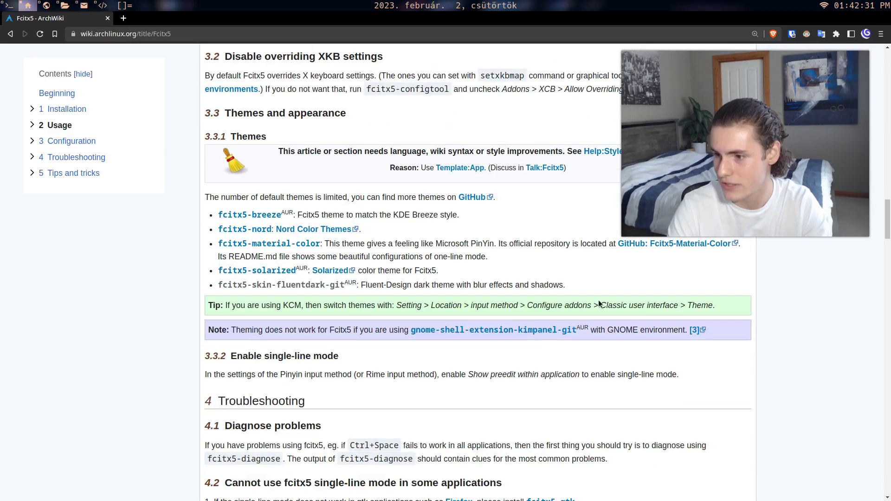
scroll(598, 300, "up", 5)
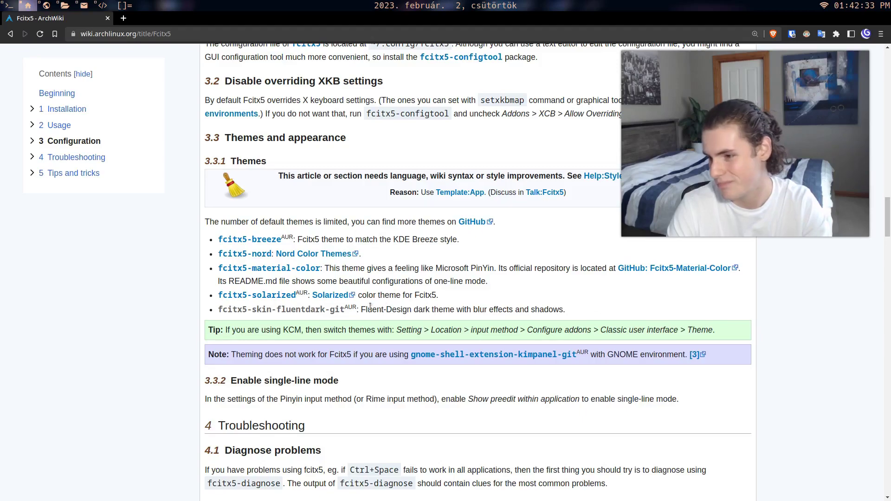
left_click_drag(367, 309, 202, 308)
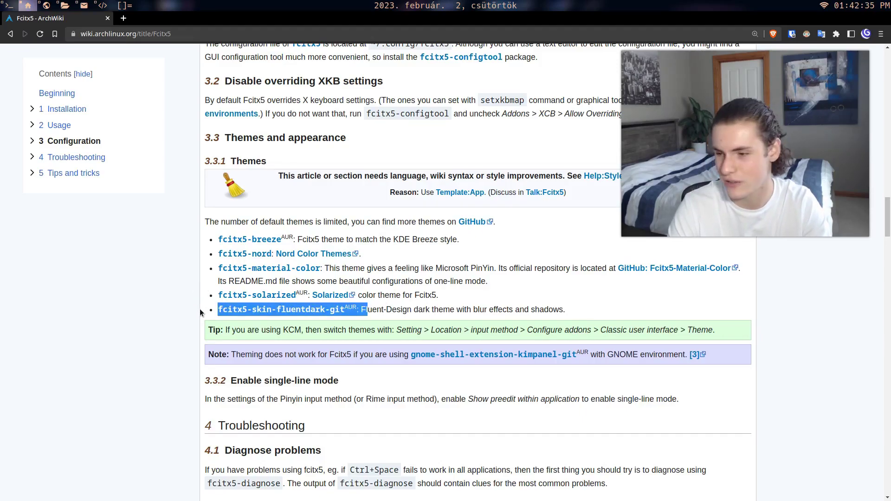
left_click(361, 310)
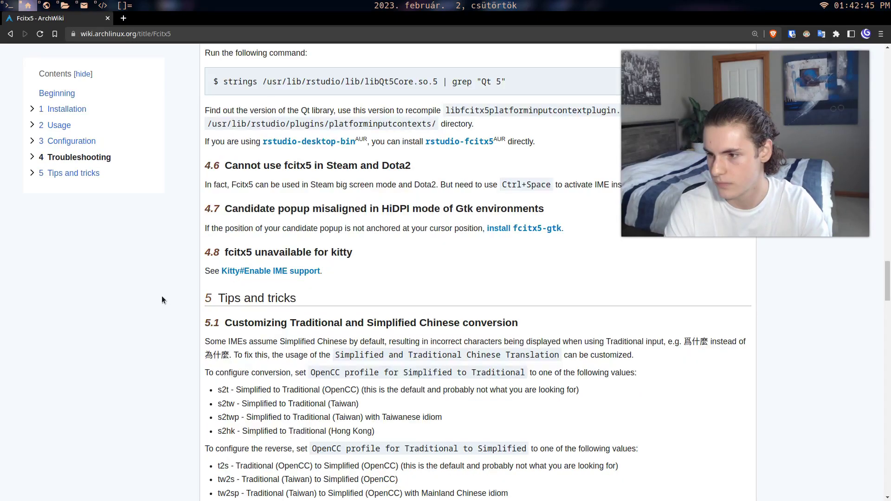
- Highlight the note that Fcitx5 works in Steam big screen mode and Dota2, then scroll back
scroll(162, 294, "down", 5)
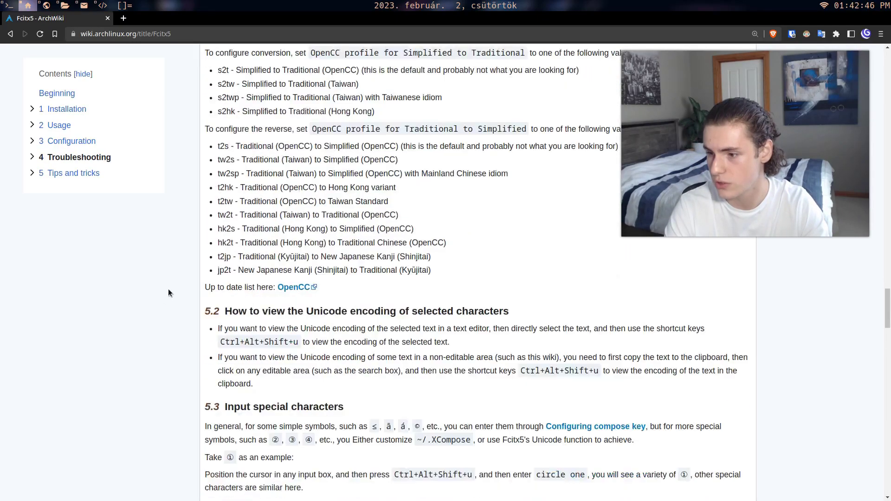
scroll(168, 293, "down", 10)
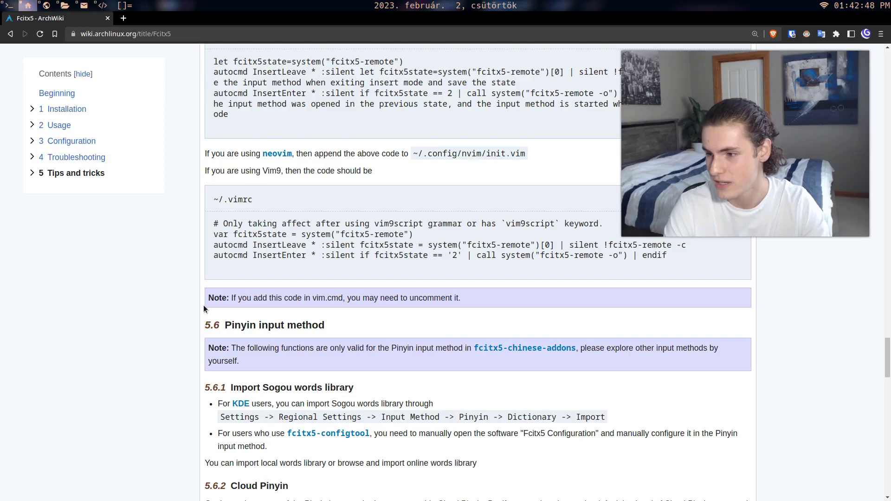
scroll(203, 309, "up", 10)
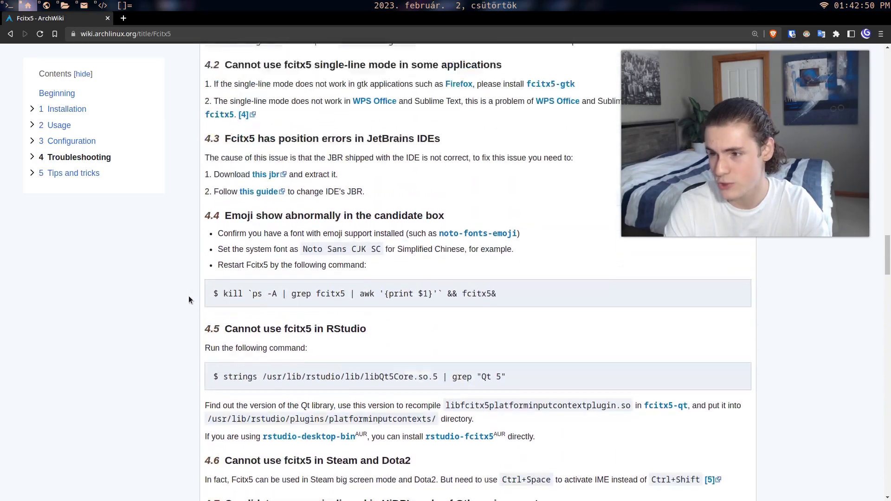
scroll(188, 296, "up", 5)
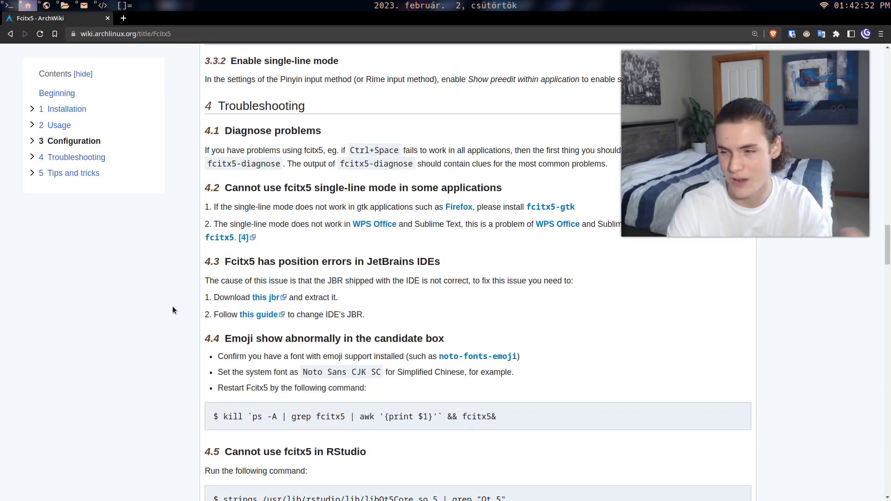
scroll(172, 310, "up", 3)
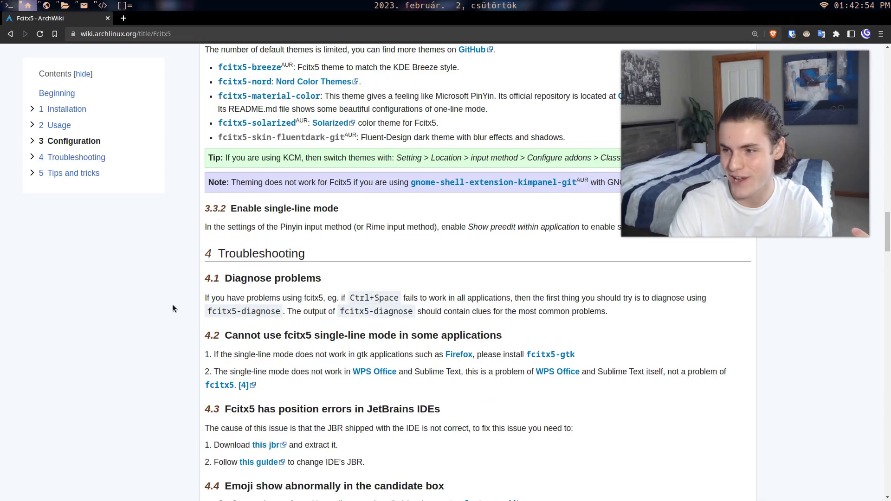
scroll(174, 306, "down", 10)
left_click_drag(204, 283, 399, 283)
left_click(360, 274)
left_click_drag(315, 265, 428, 267)
left_click(427, 268)
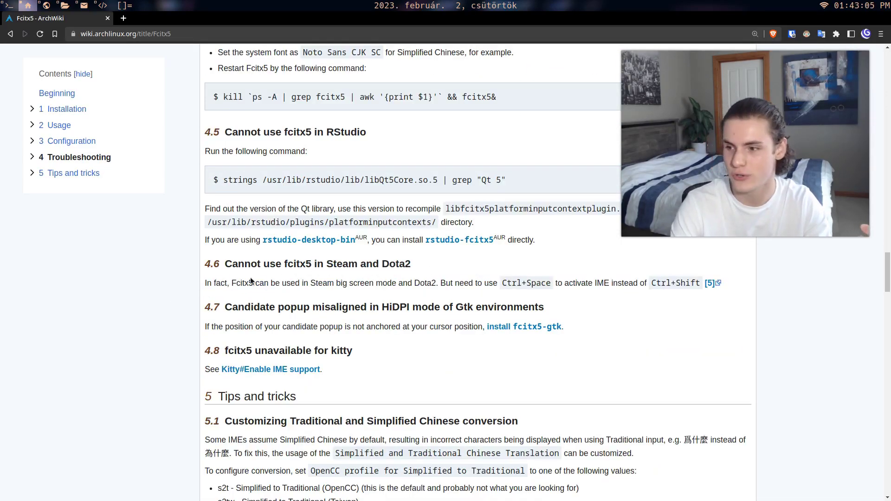
left_click_drag(224, 283, 392, 280)
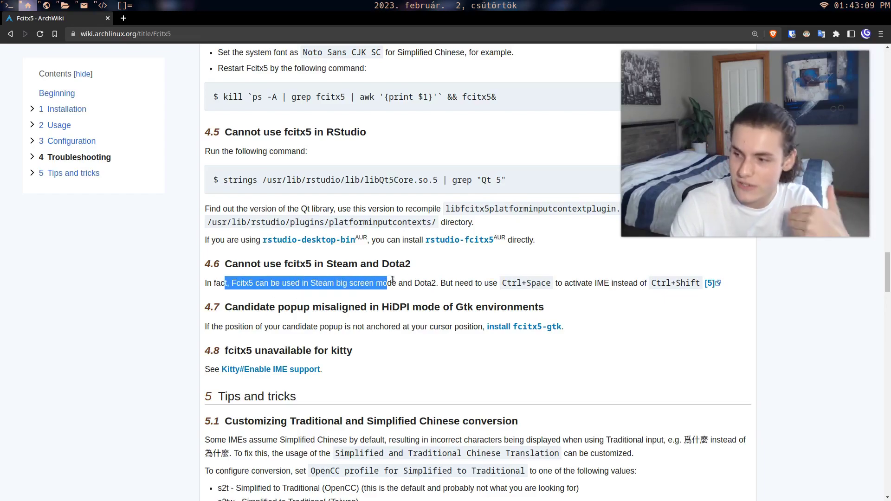
scroll(392, 280, "down", 10)
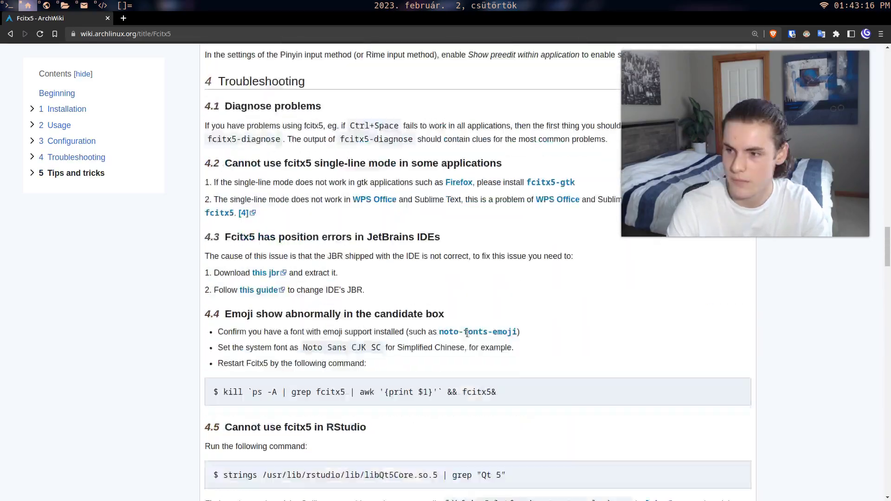
scroll(468, 333, "up", 20)
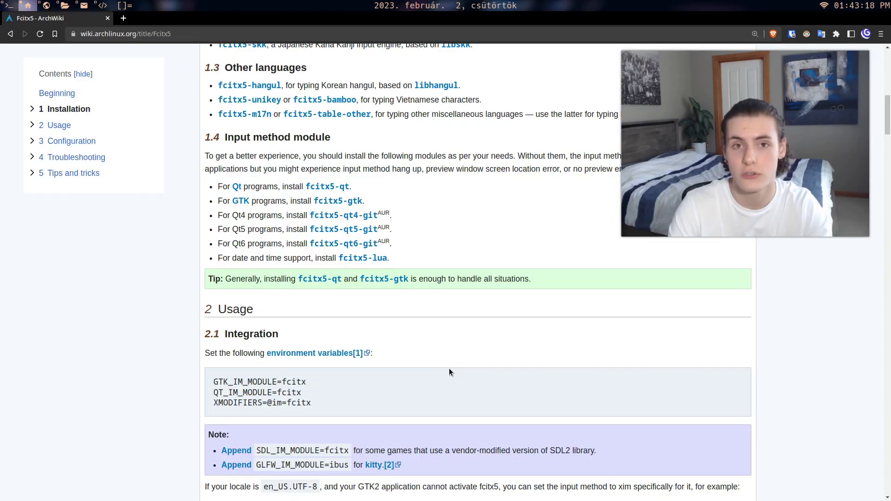
- Search DuckDuckGo for the Hungarian string 'éáőúőöü9öóüűű'
key("super+2")
key("super+Return")
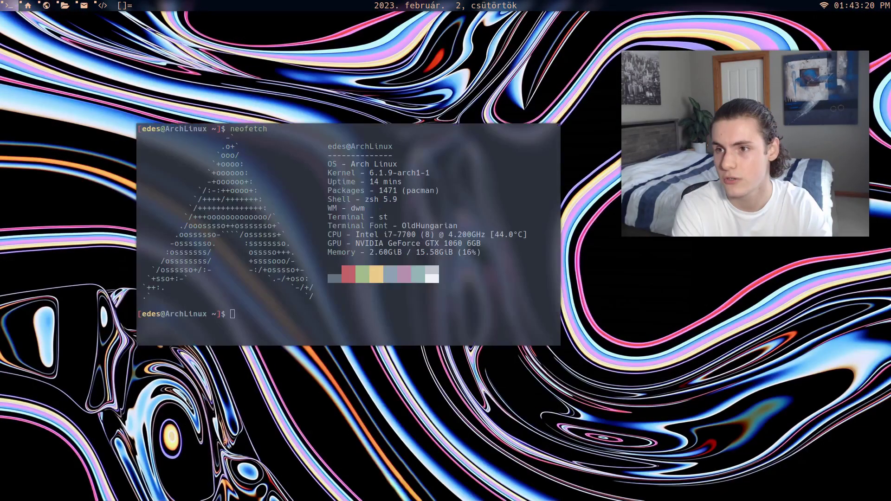
key("super+2")
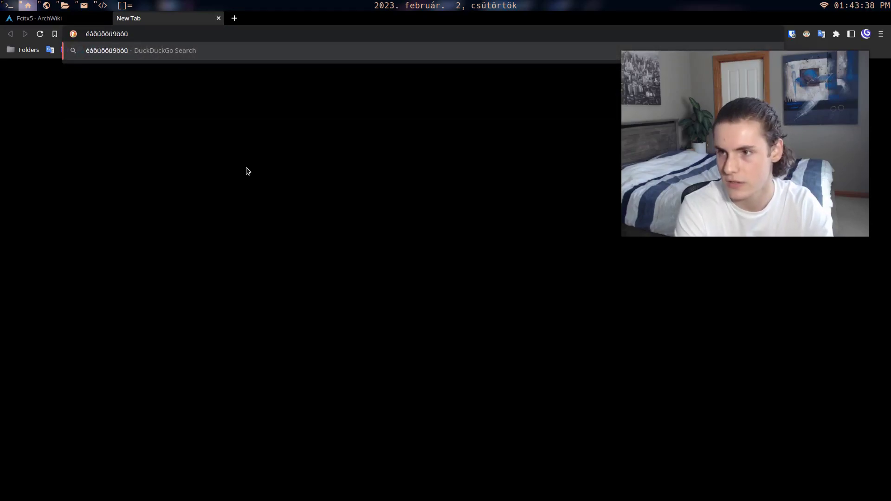
type("űű")
key("Return")
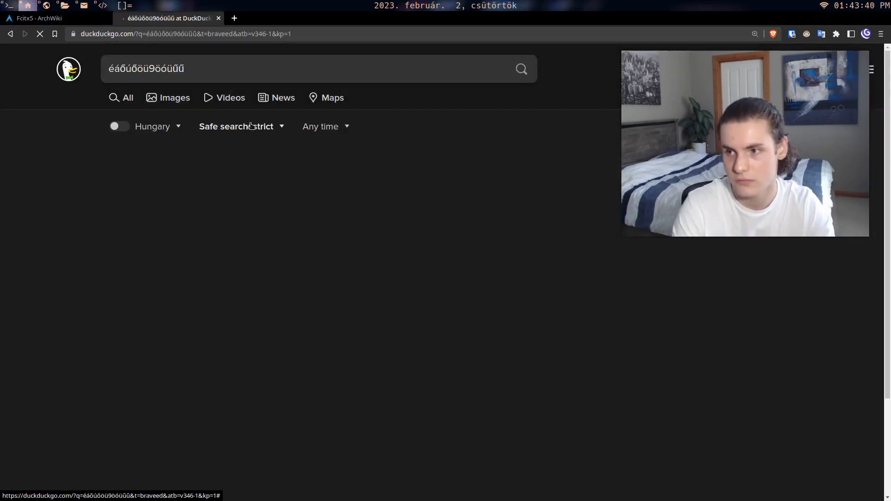
- Clear the old query from the DuckDuckGo search box and change the input method
left_click(233, 61)
key("ctrl+a")
key("BackSpace")
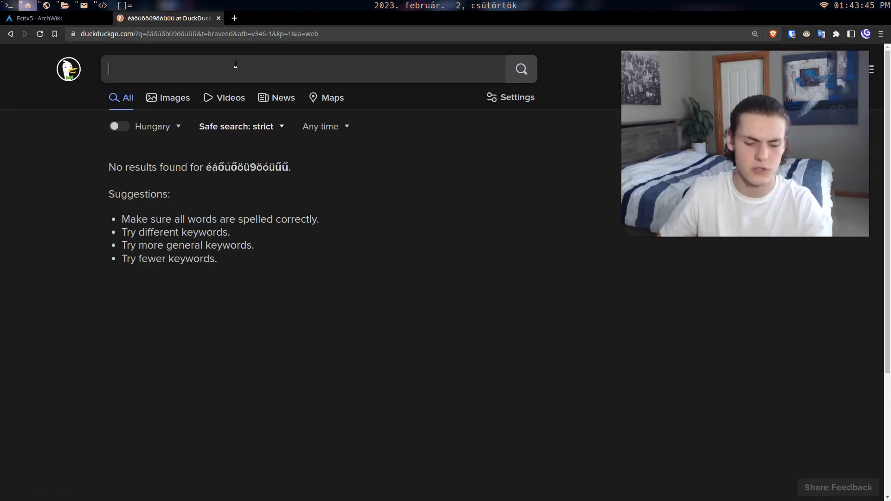
key("ctrl+space")
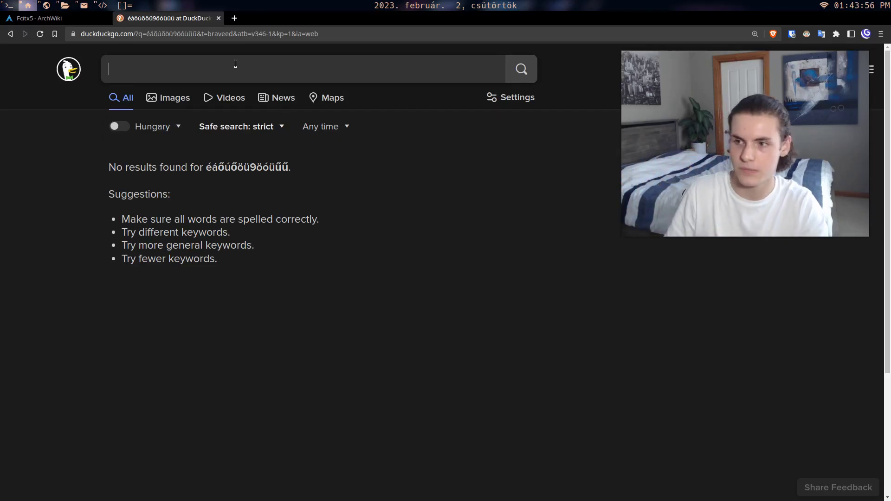
- Using the Arabic layout, search DuckDuckGo for 'السلام عليكم'
key("ctrl+space")
type("ي")
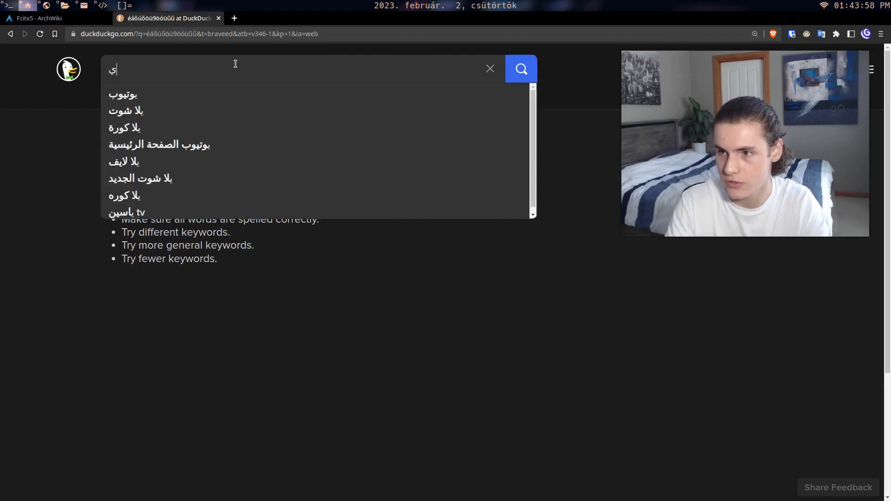
key("BackSpace")
type("l")
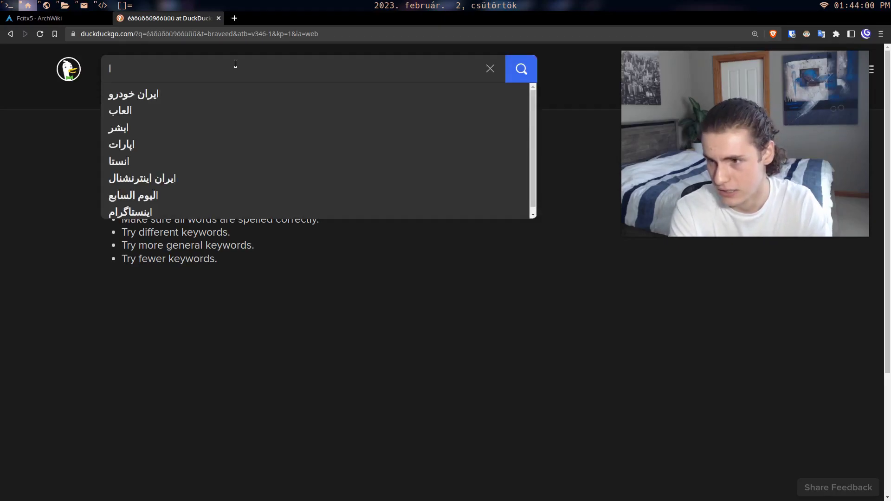
type("لسال")
key("BackSpace")
key("BackSpace")
type("لام عليكم")
key("Return")
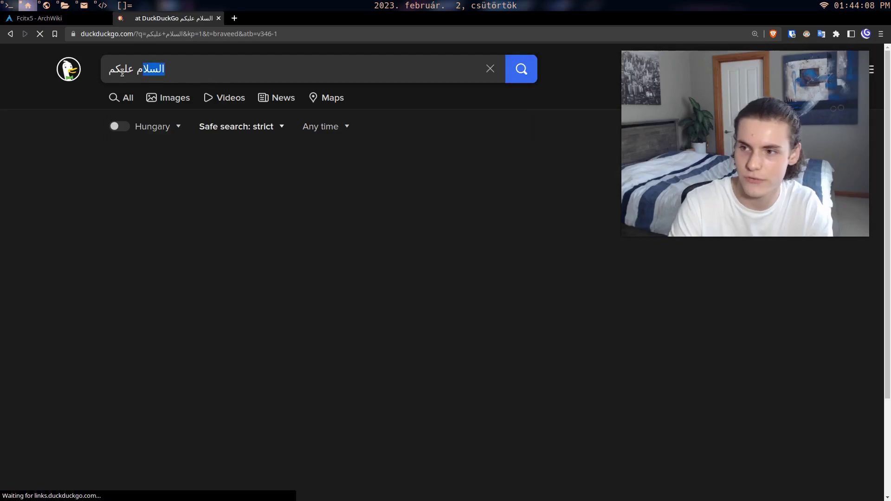
- Using the Old Hungarian layout, type a line of runes into the search box
left_click(188, 70)
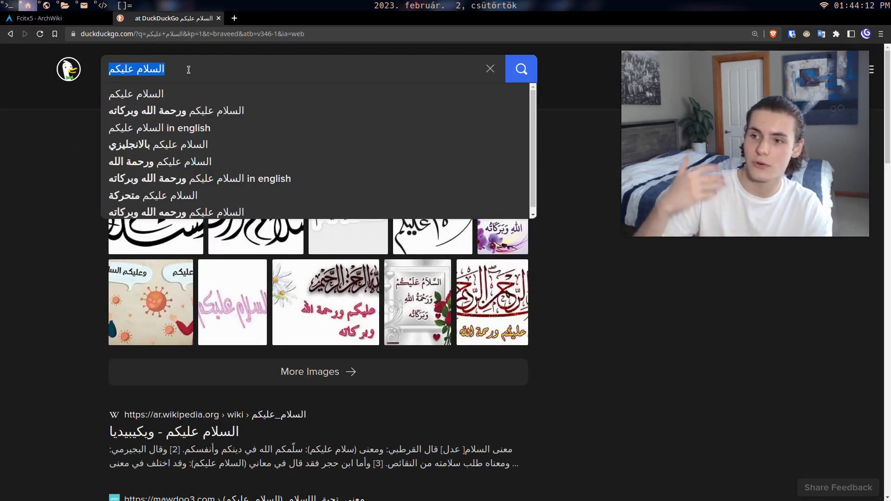
key("ctrl+space")
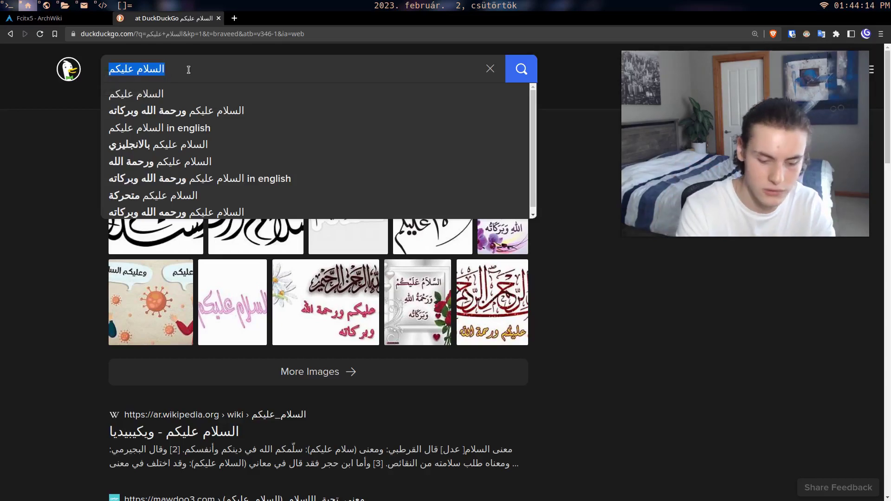
type("𐲀")
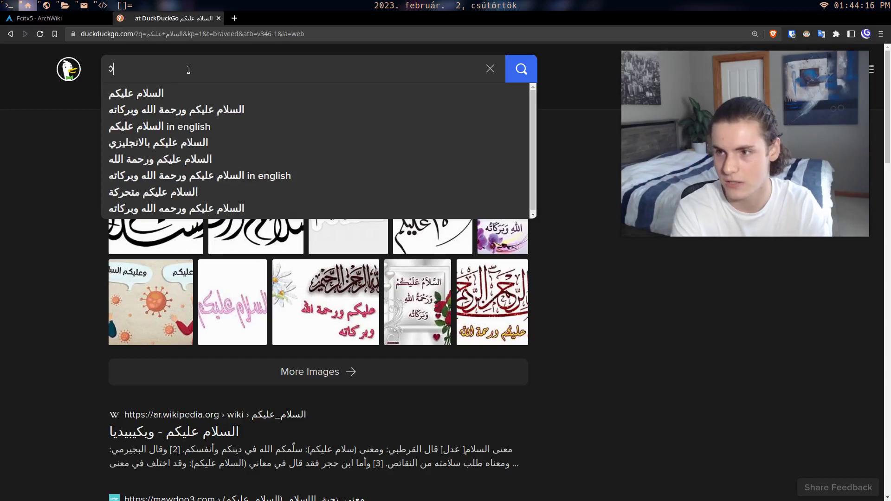
key("BackSpace")
type("𐲀𐳉𐳉 𐳥𐳋𐳛𐳝𐳛𐳀𐳮𐳛𐳉𐳥𐳛𐳉𐳥𐳛")
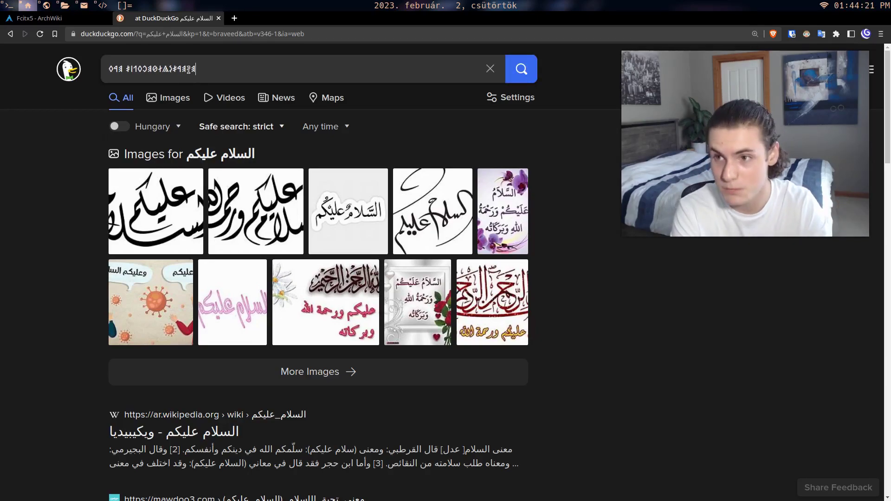
- Return to the Fcitx5 wiki page and highlight the Configuration tool heading
key("super+3")
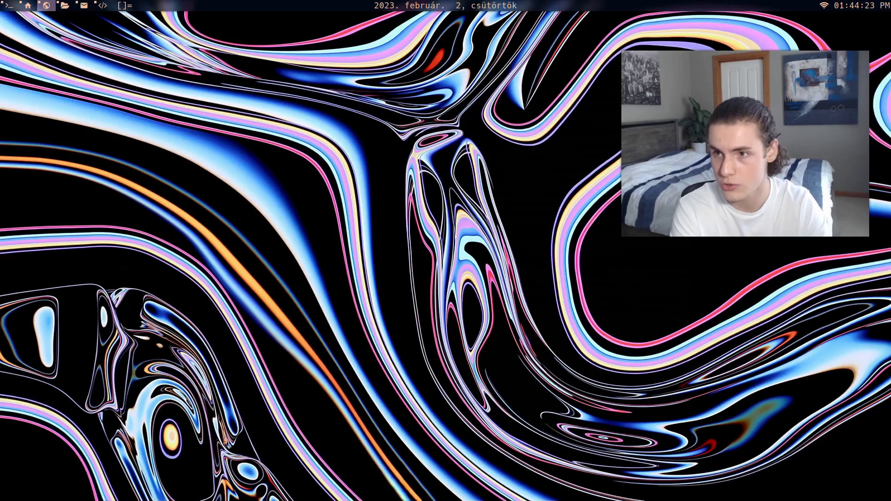
key("super+2")
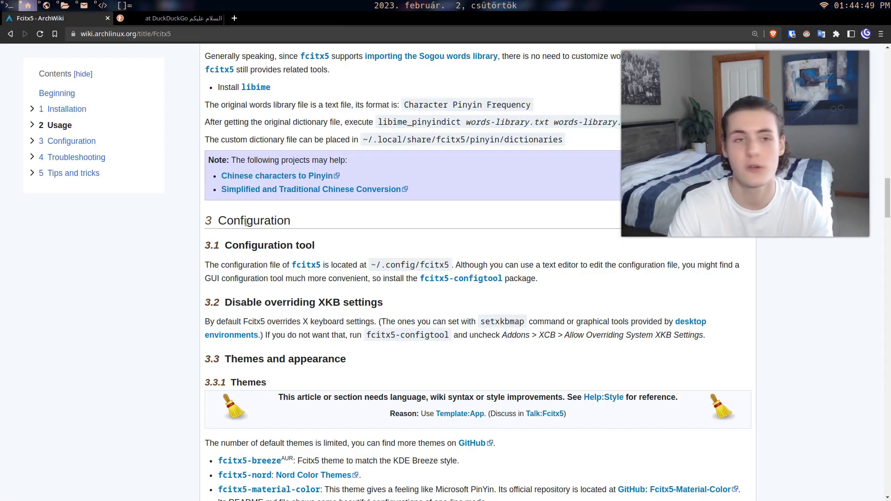
left_click_drag(226, 245, 363, 256)
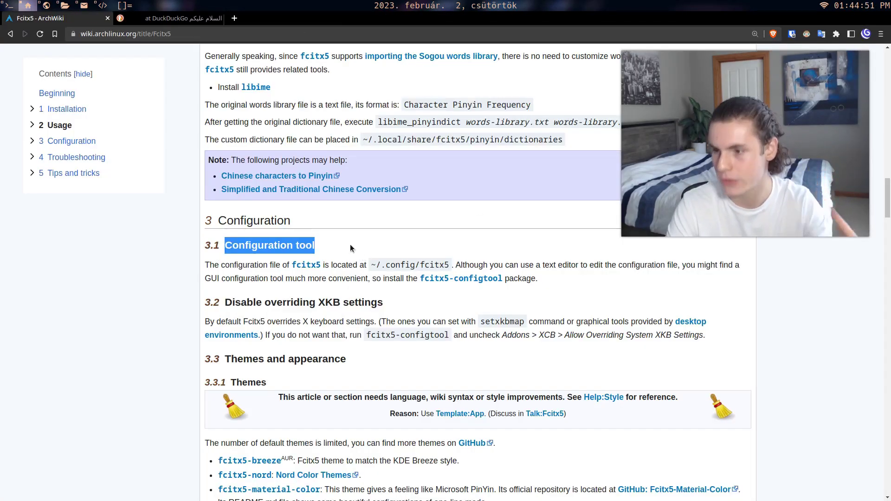
left_click(350, 244)
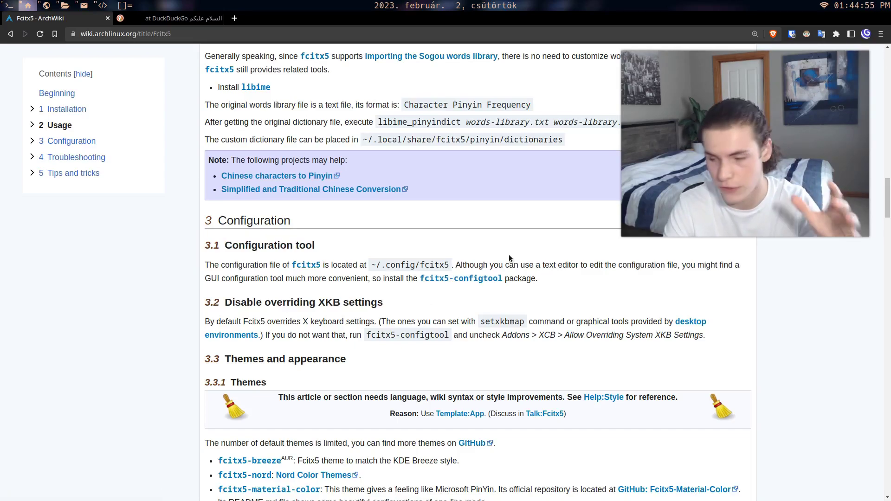
- Open fcitx5-configtool as a floating, resized window and select the Rare Cases group
key("super+3")
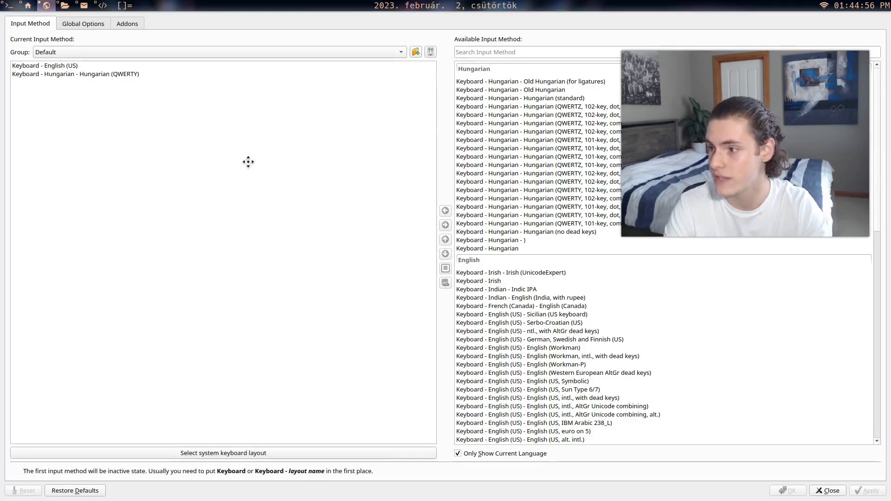
key("super+shift+space")
left_click_drag(543, 380, 647, 417)
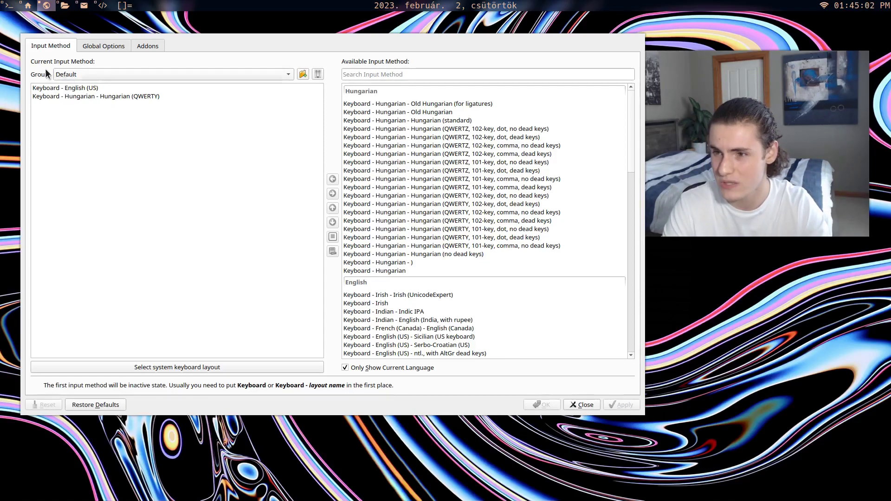
left_click(85, 76)
left_click(77, 85)
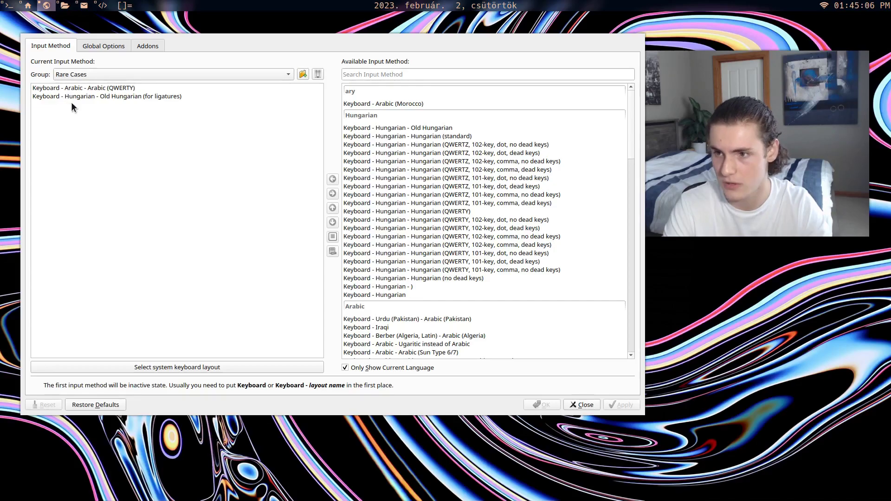
left_click(404, 70)
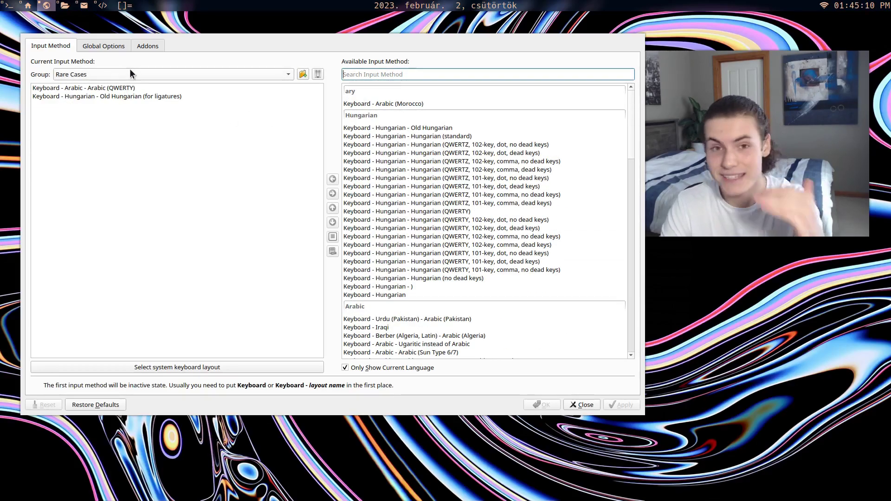
type("aram")
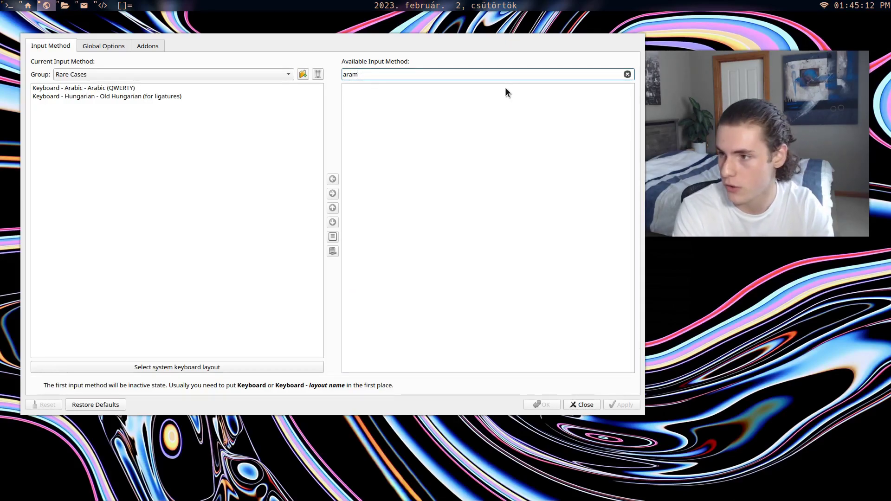
key("BackSpace")
key("BackSpace")
key("BackSpace")
type("syria")
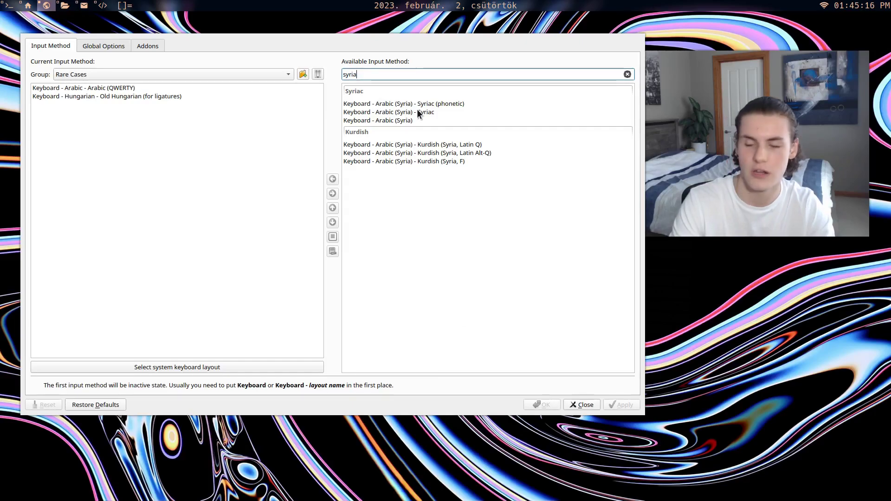
key("BackSpace")
key("BackSpace")
key("BackSpace")
key("BackSpace")
key("BackSpace")
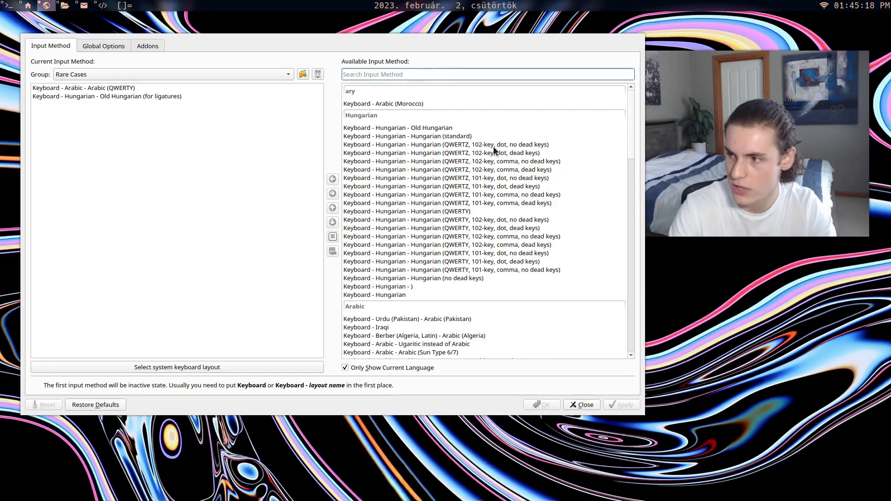
scroll(496, 160, "down", 10)
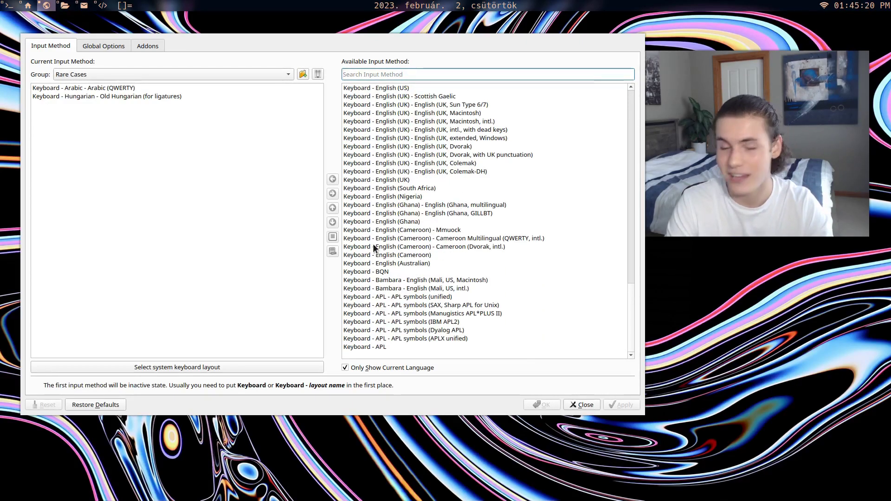
scroll(372, 243, "up", 15)
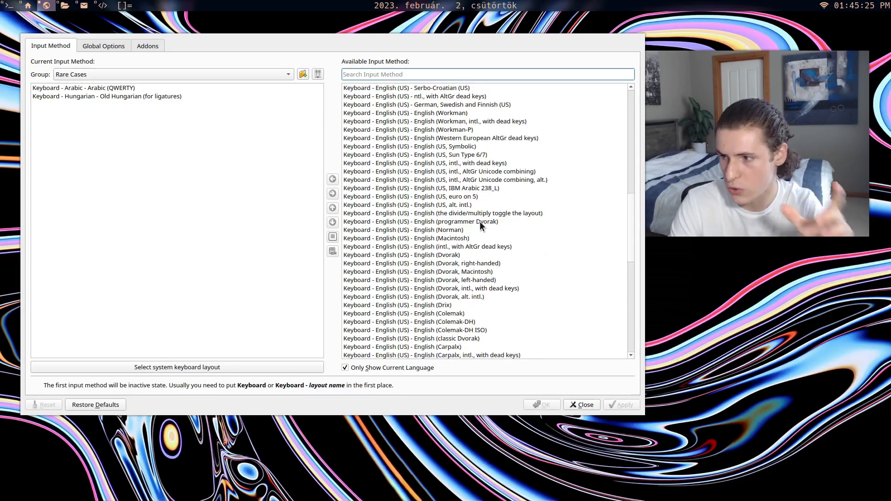
left_click(480, 221)
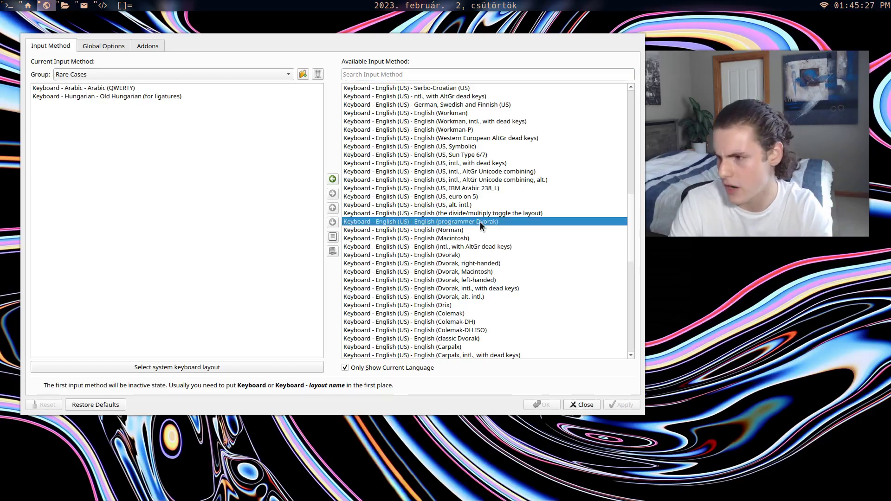
scroll(480, 221, "up", 5)
left_click(464, 222)
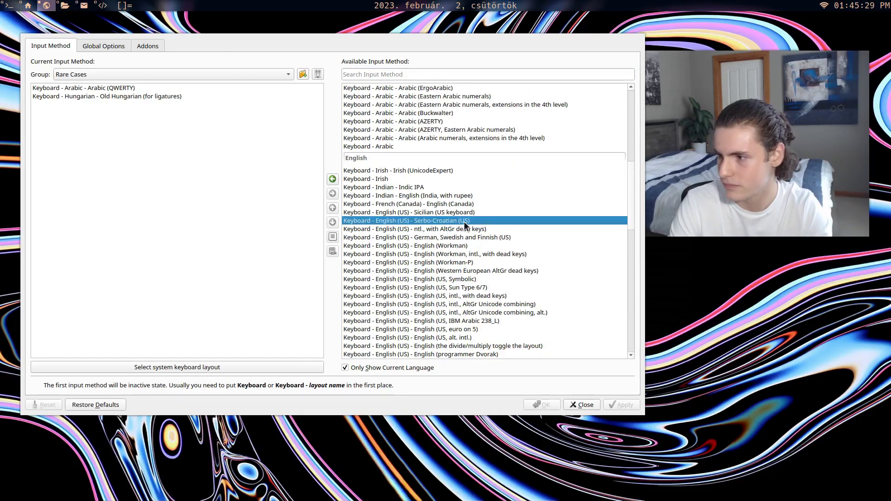
scroll(466, 224, "up", 5)
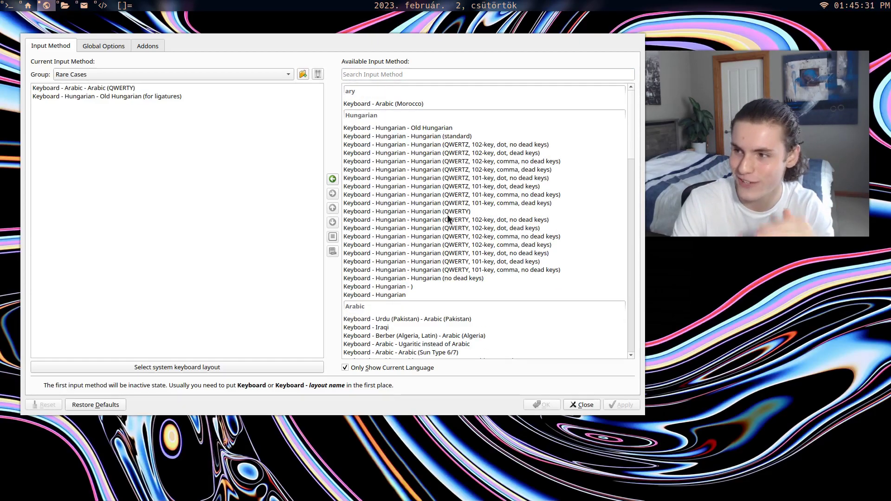
left_click(104, 46)
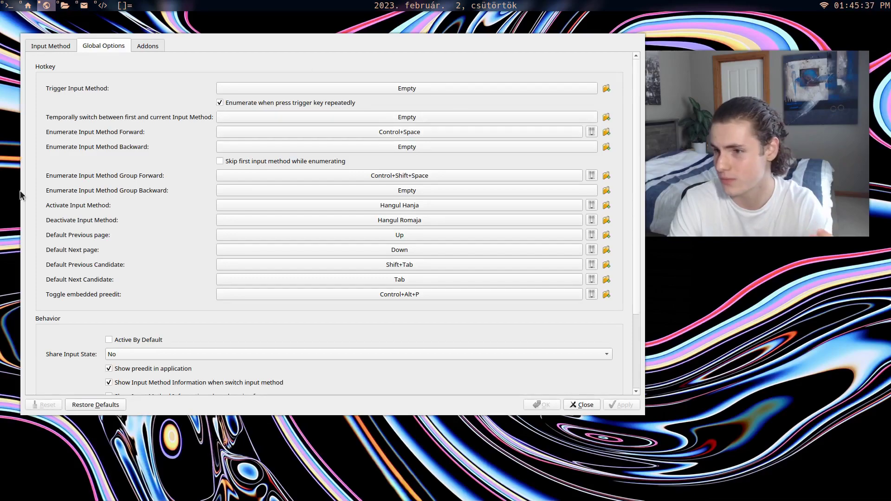
scroll(143, 185, "down", 3)
scroll(143, 187, "up", 3)
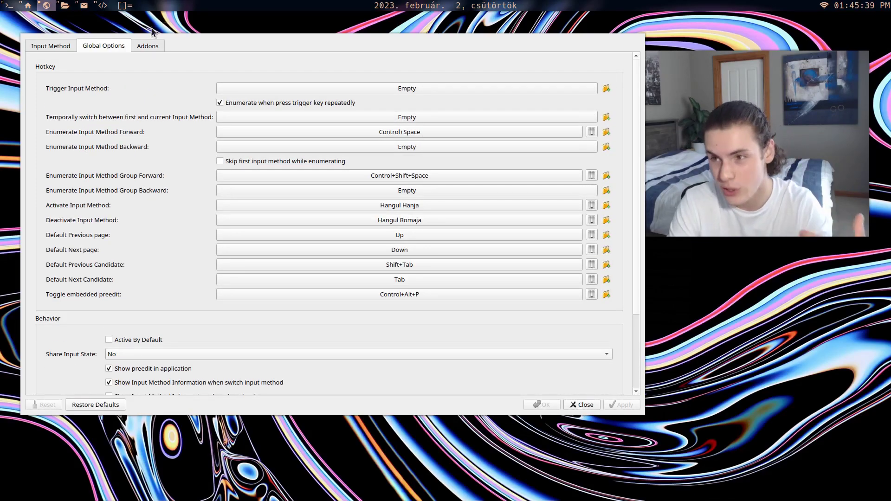
left_click(149, 46)
left_click(46, 46)
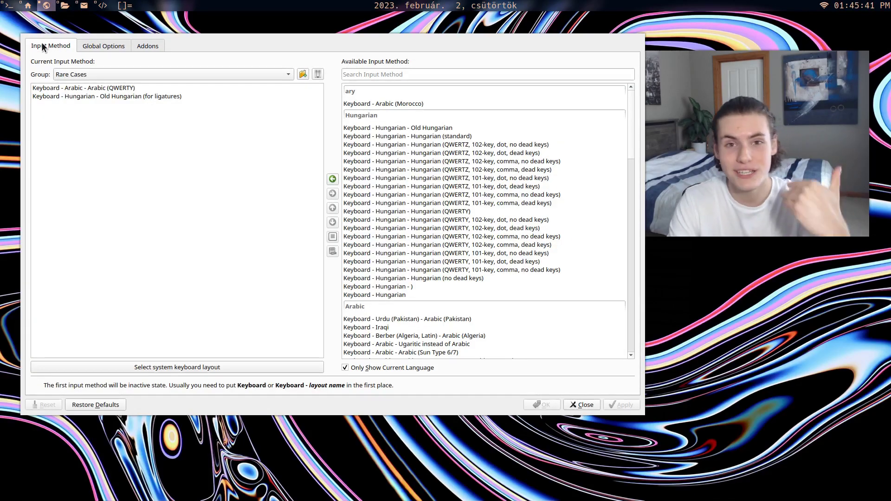